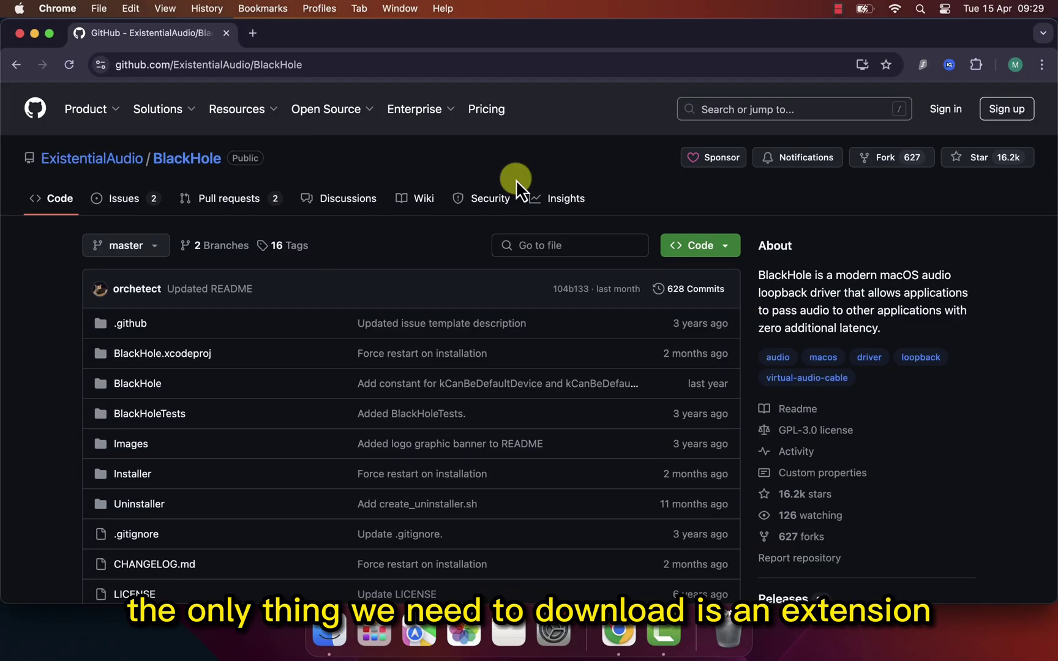
pyautogui.scroll(-2, 516, 180)
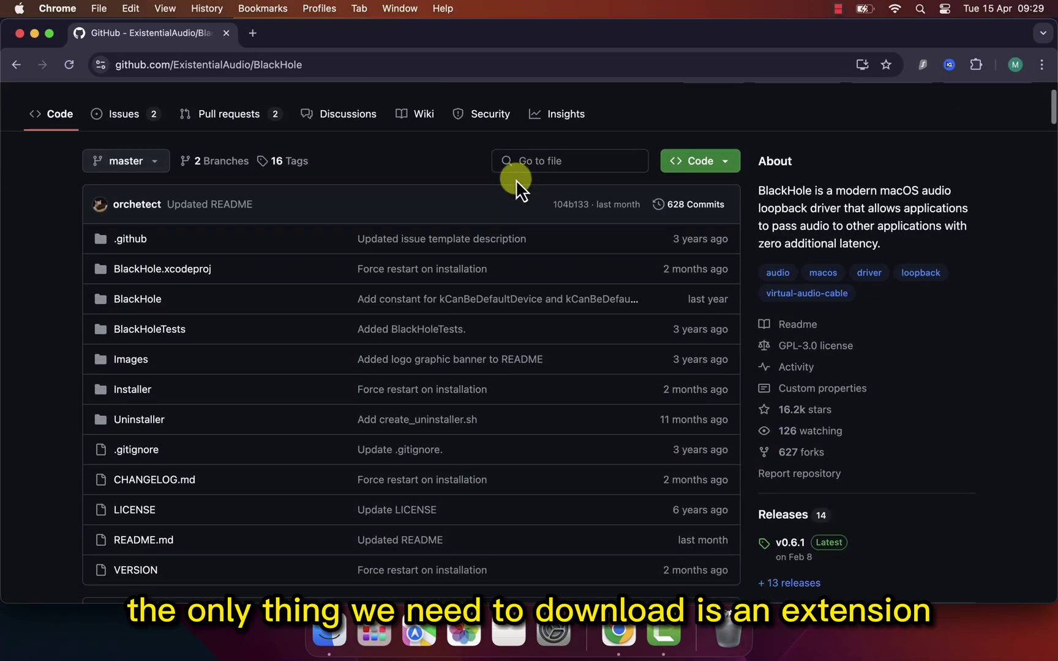
pyautogui.scroll(-5, 516, 179)
pyautogui.scroll(-3, 516, 180)
pyautogui.scroll(-4, 516, 180)
pyautogui.scroll(-3, 516, 180)
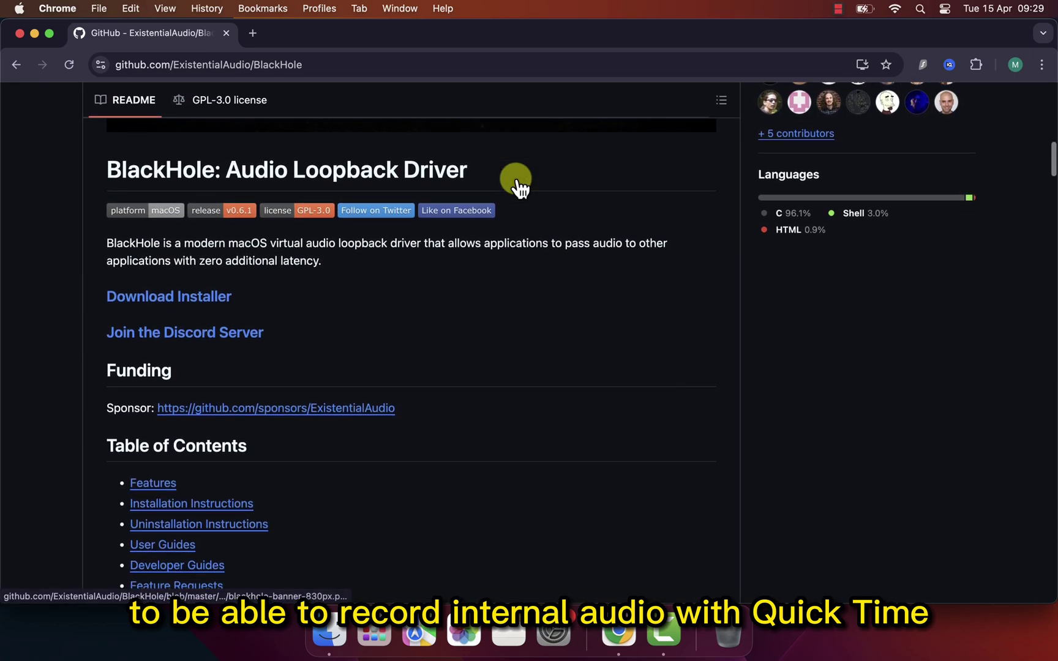
pyautogui.scroll(-1, 516, 179)
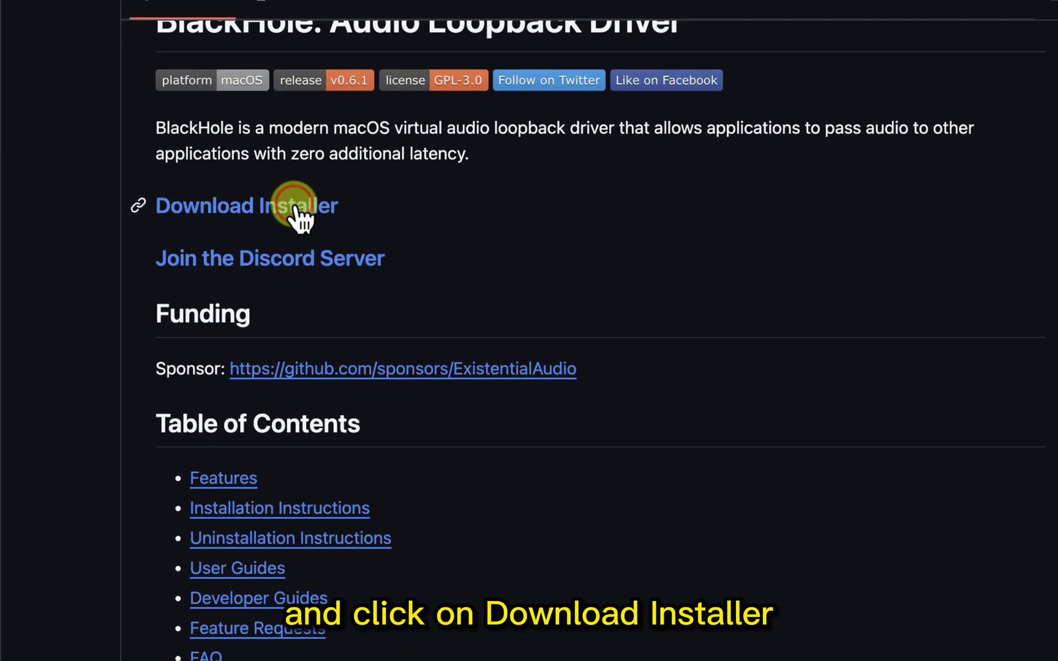
# Request a free BlackHole download link by email, choosing the no-donation option.
pyautogui.click(202, 246)
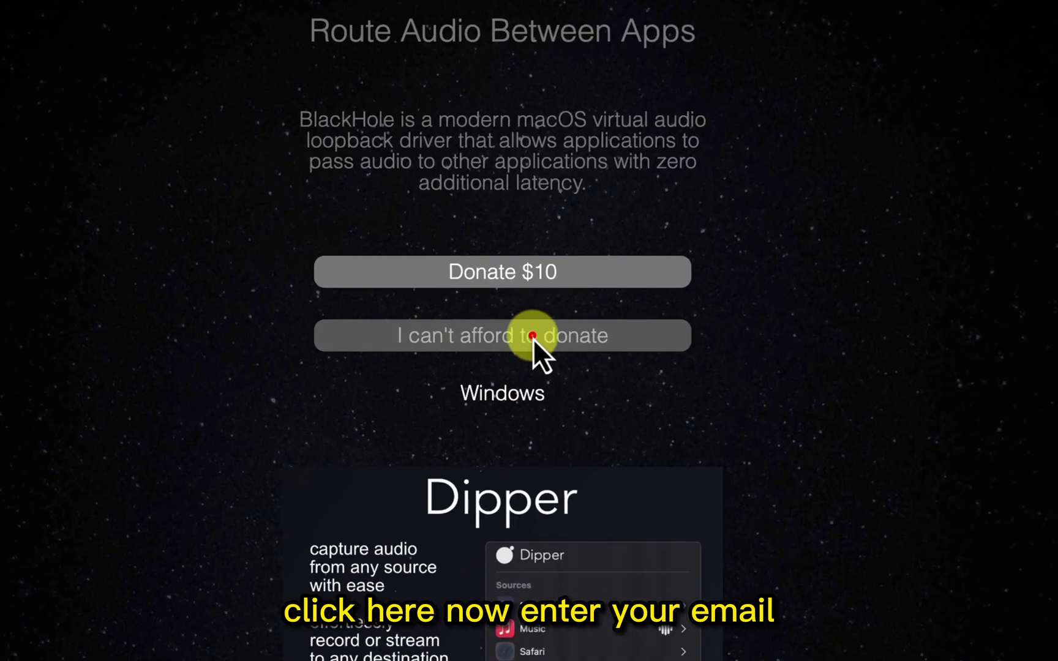
pyautogui.click(532, 339)
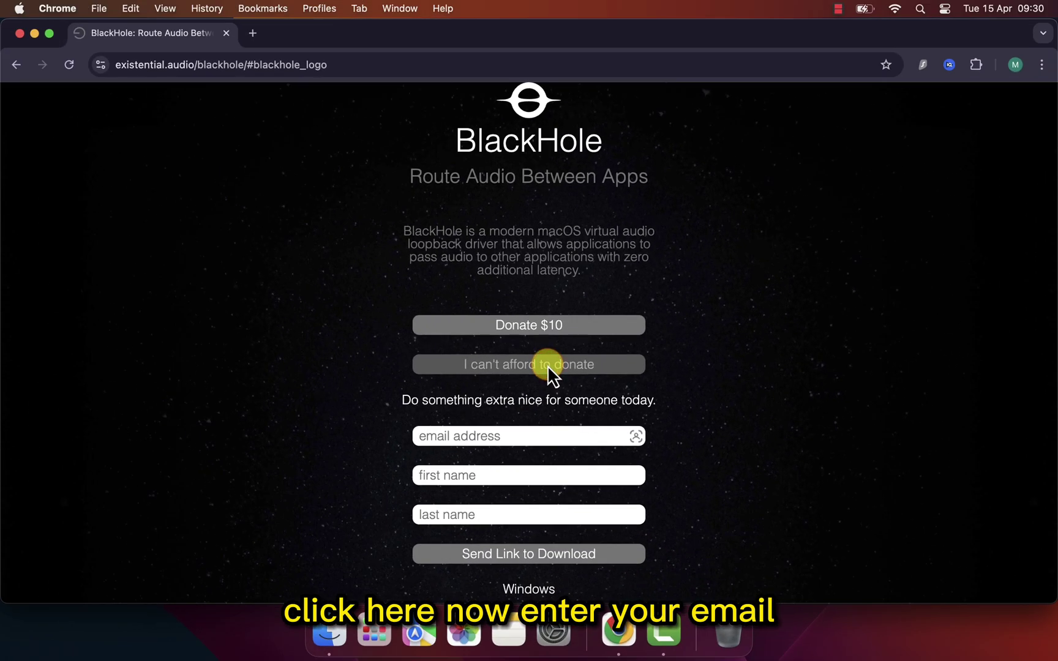
pyautogui.click(562, 398)
pyautogui.click(556, 432)
pyautogui.write('dasdad')
pyautogui.click(538, 473)
pyautogui.write('asdadad')
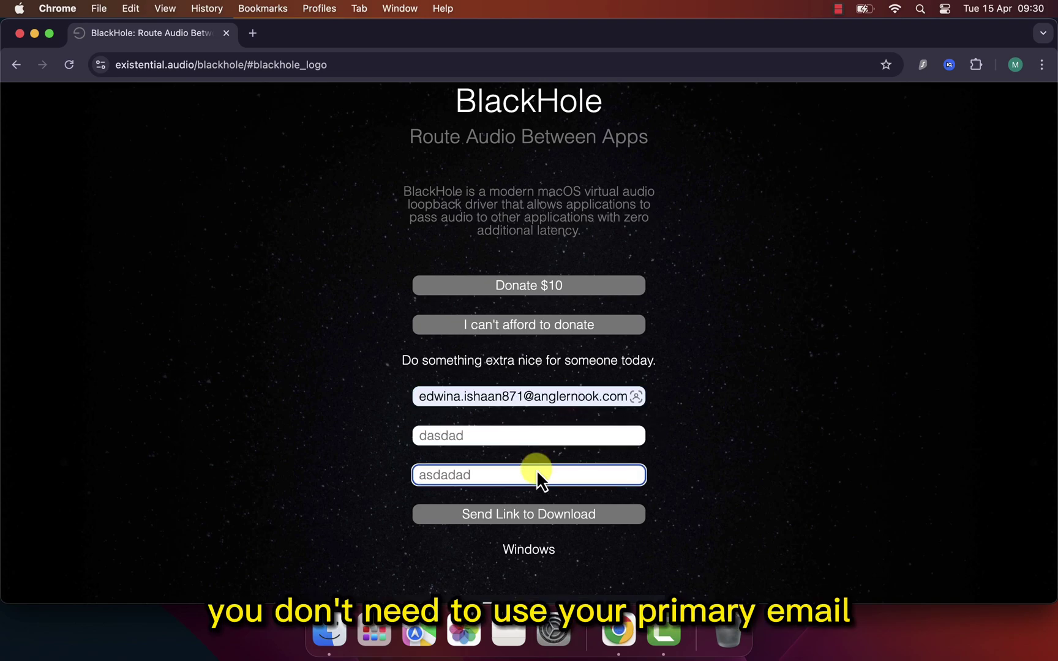
pyautogui.click(552, 515)
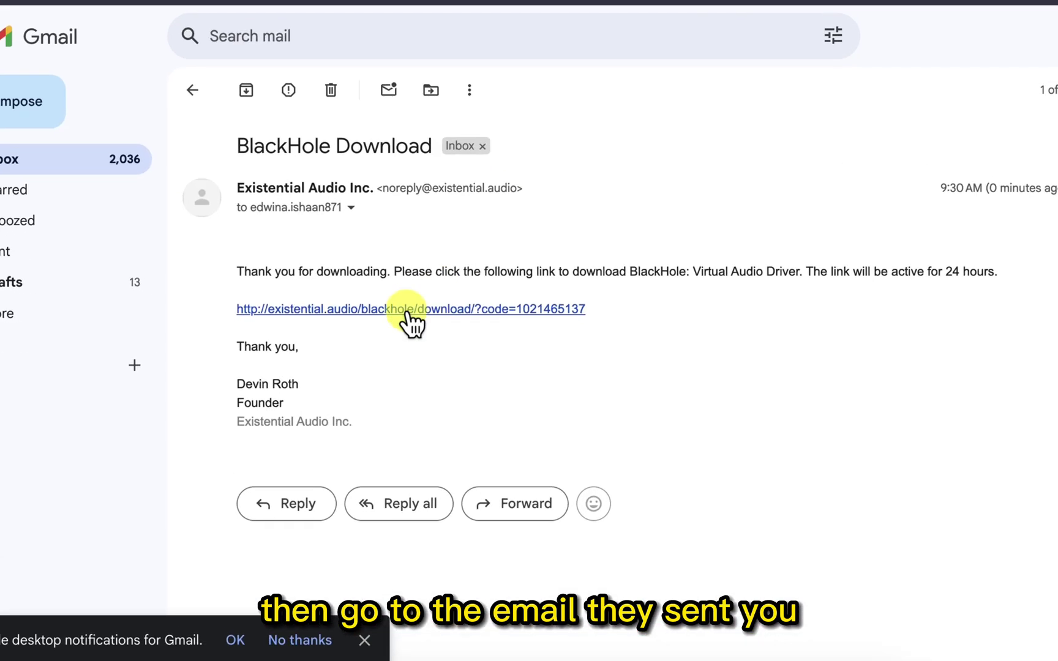
# Download the BlackHole 16ch installer package from the emailed link and select it.
pyautogui.click(408, 314)
pyautogui.scroll(-2, 371, 316)
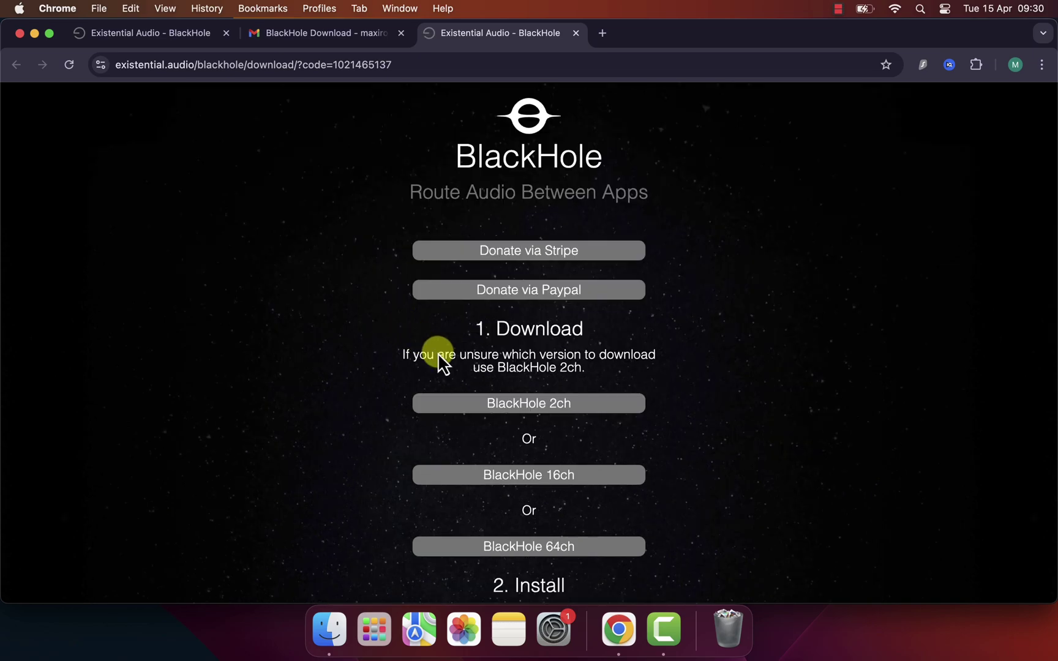
pyautogui.click(602, 476)
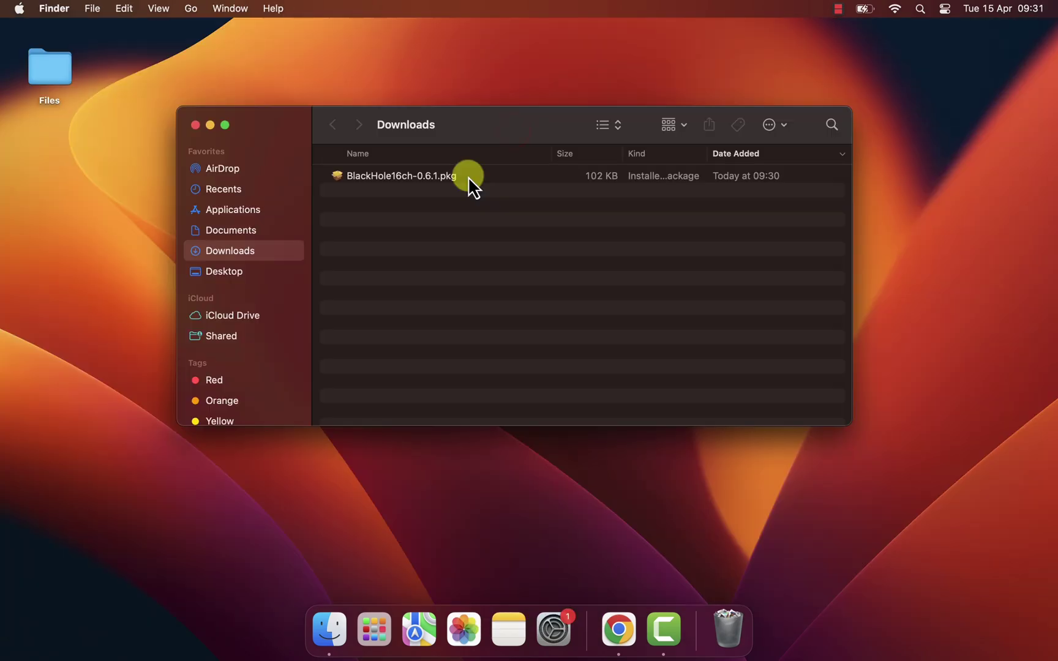
pyautogui.click(468, 176)
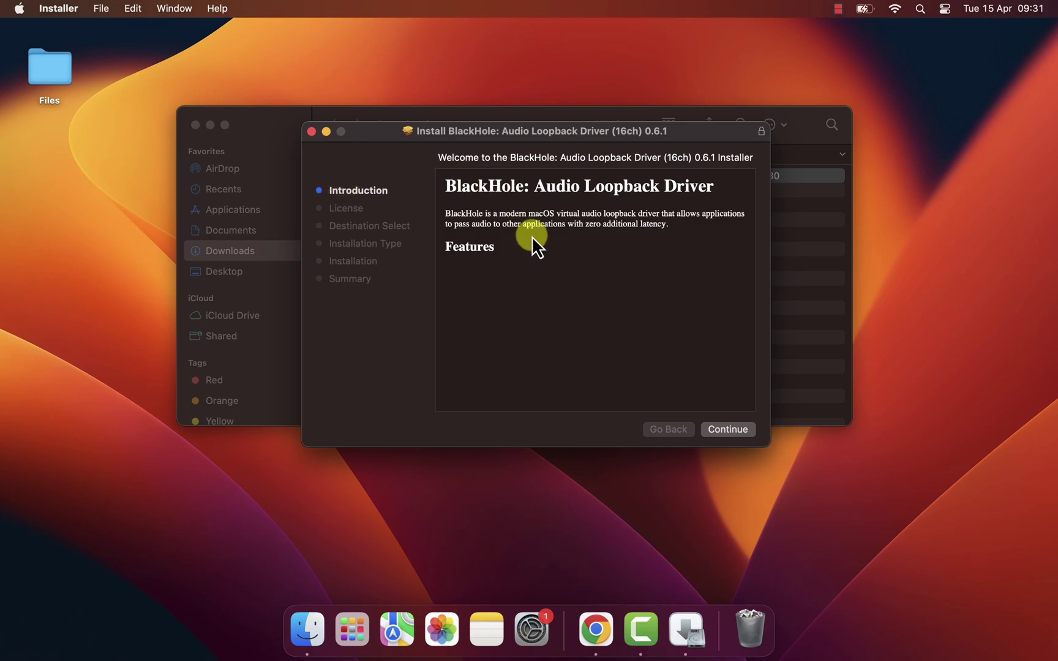
# Install BlackHole 16ch 0.6.1, accepting the license terms.
pyautogui.click(732, 430)
pyautogui.click(740, 431)
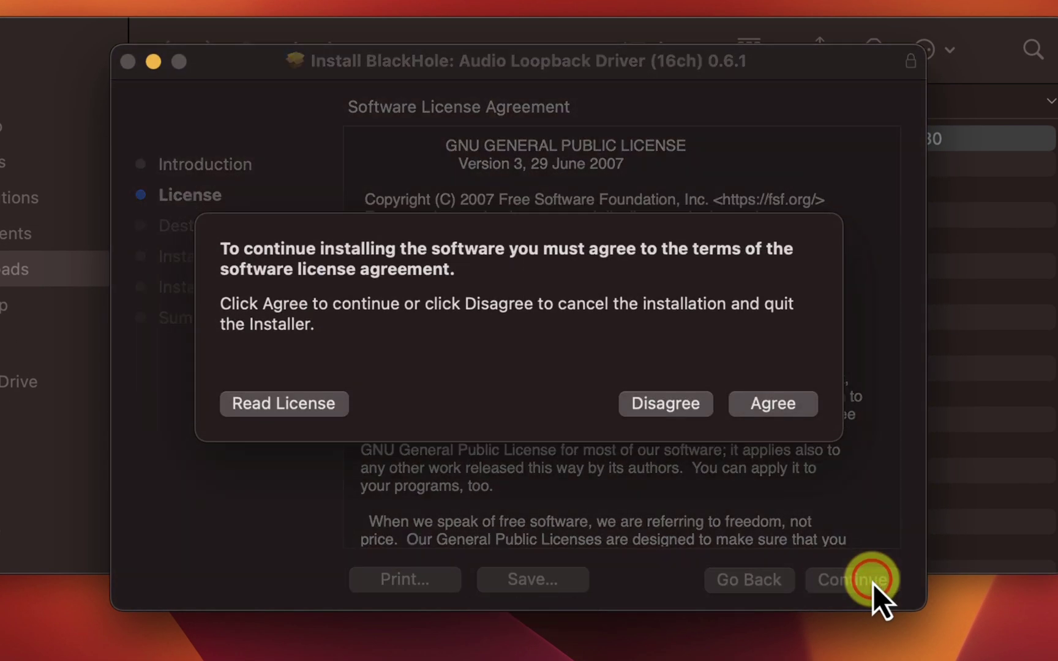
pyautogui.click(795, 415)
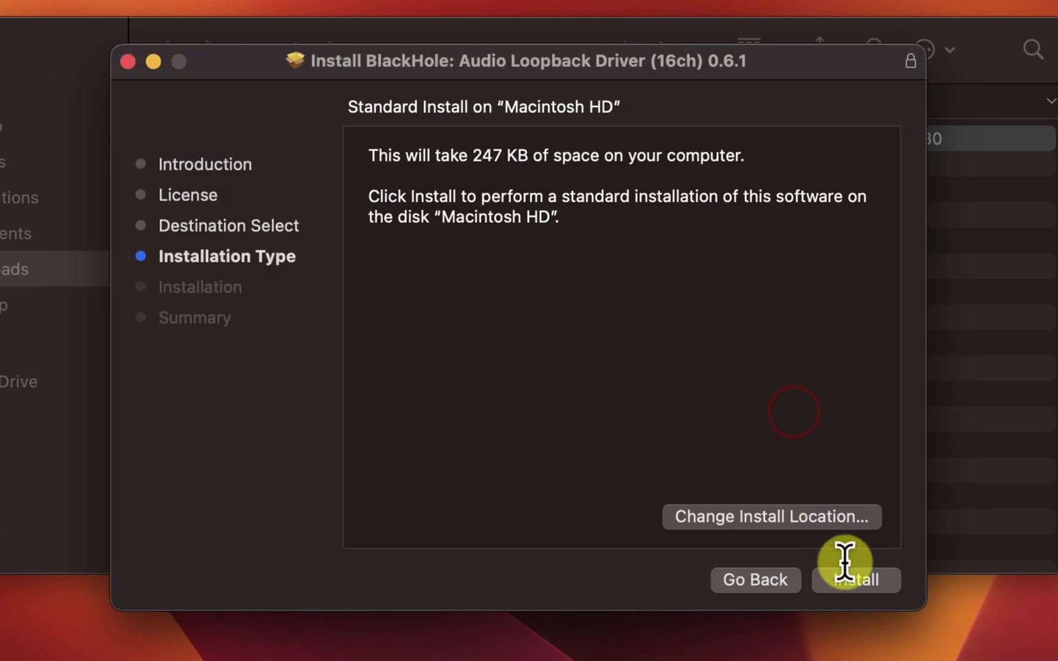
pyautogui.click(851, 582)
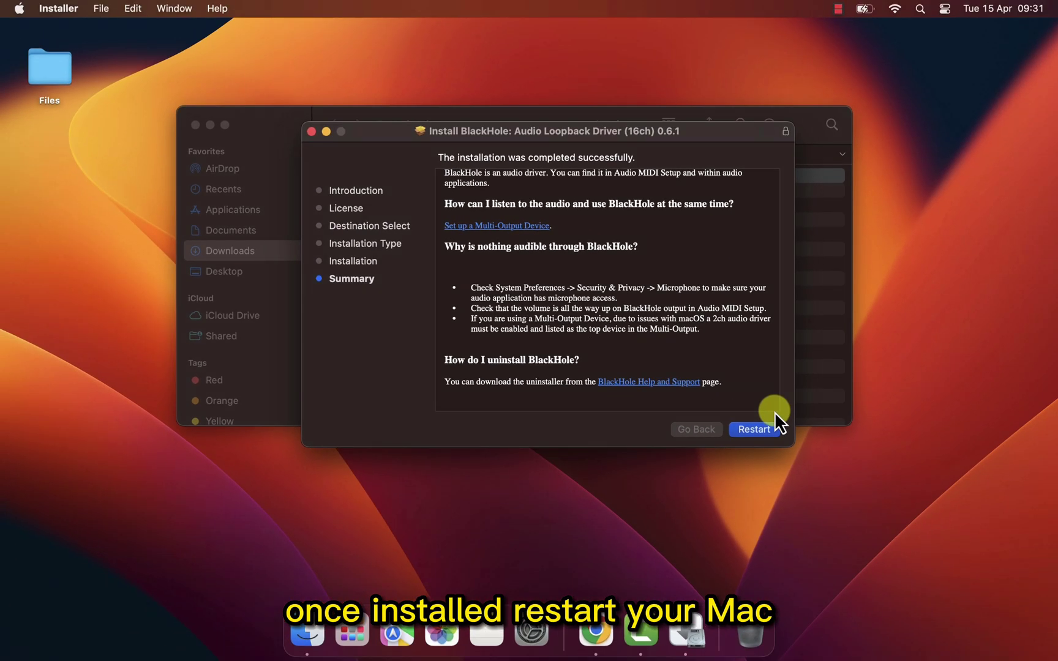
# Restart the Mac, then launch Audio MIDI Setup from a Spotlight search.
pyautogui.click(775, 426)
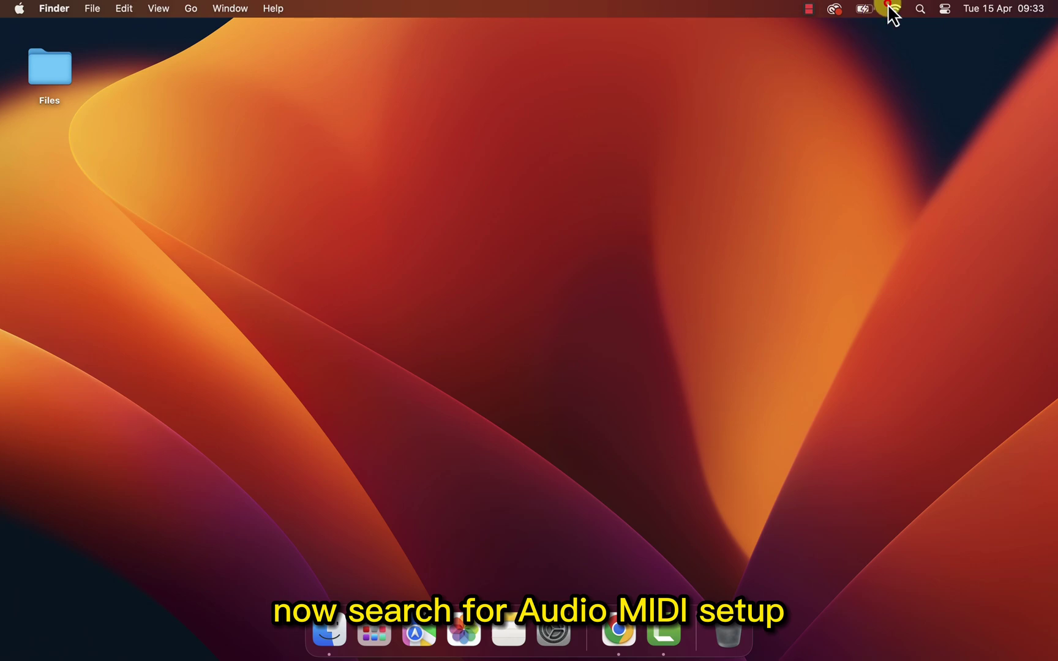
pyautogui.click(920, 8)
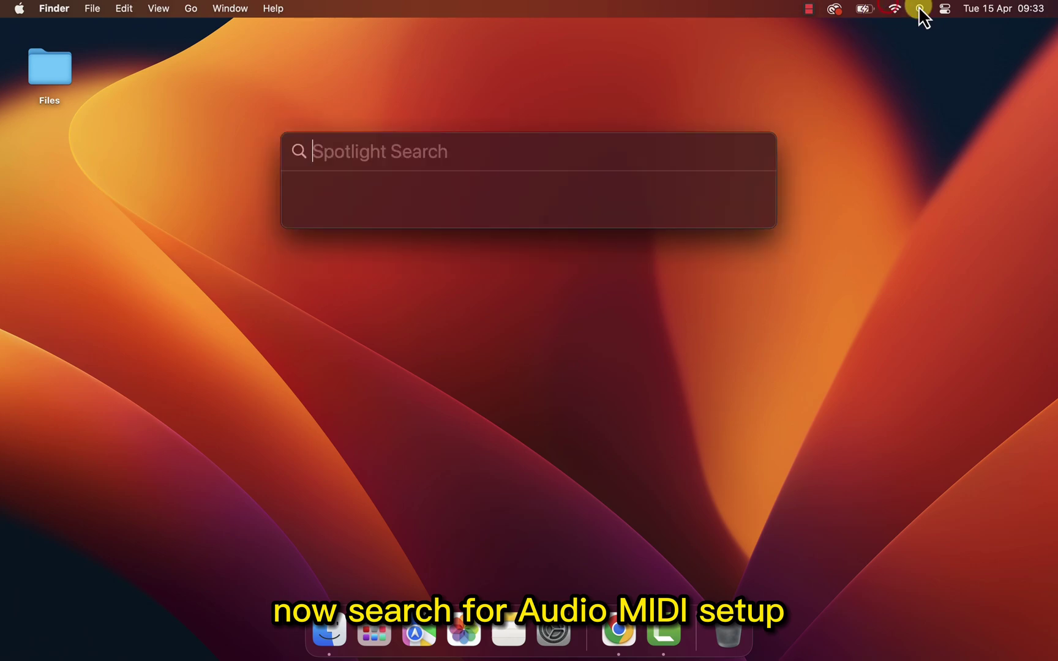
pyautogui.write('audio mdi')
pyautogui.press('BackSpace')
pyautogui.press('BackSpace')
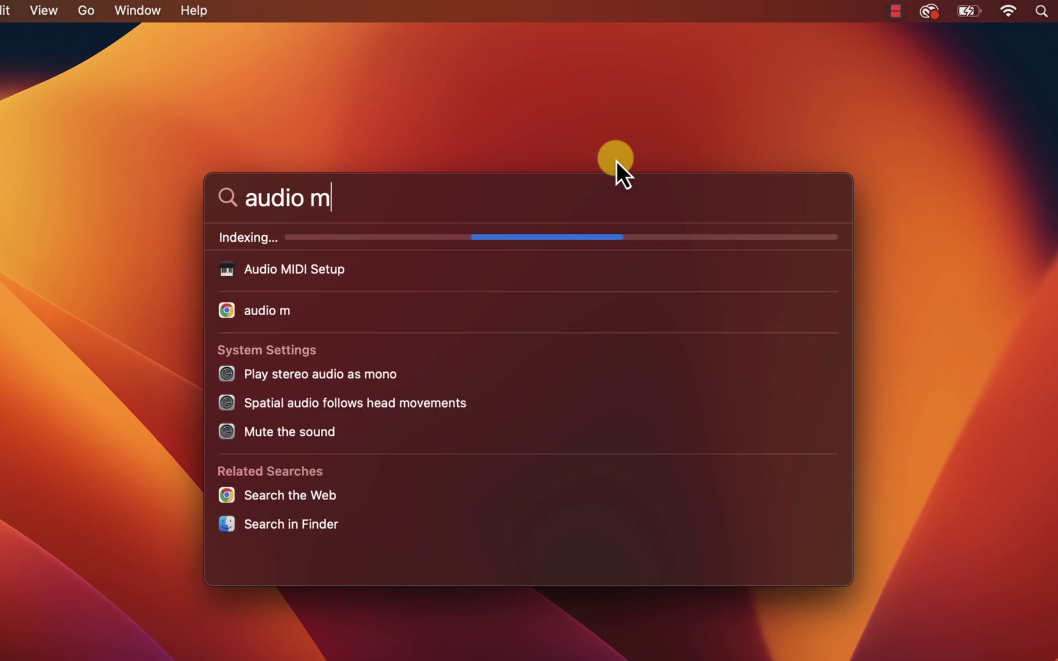
pyautogui.write('idi setup')
pyautogui.click(509, 270)
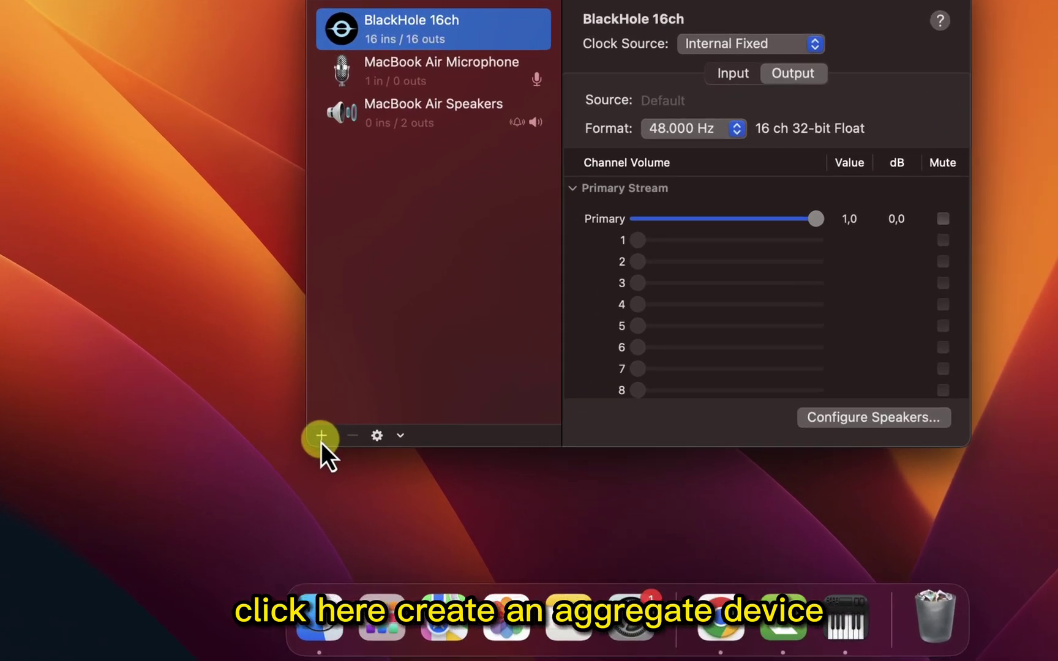
# Create an aggregate device using BlackHole 16ch and the MacBook Air Microphone (17 inputs).
pyautogui.click(308, 499)
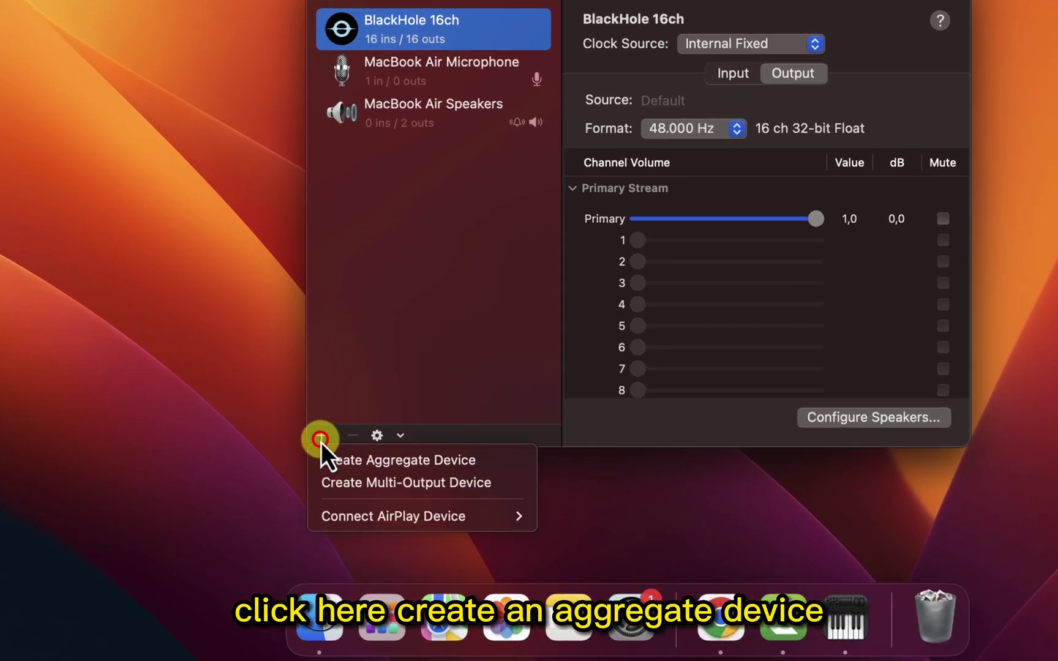
pyautogui.click(465, 461)
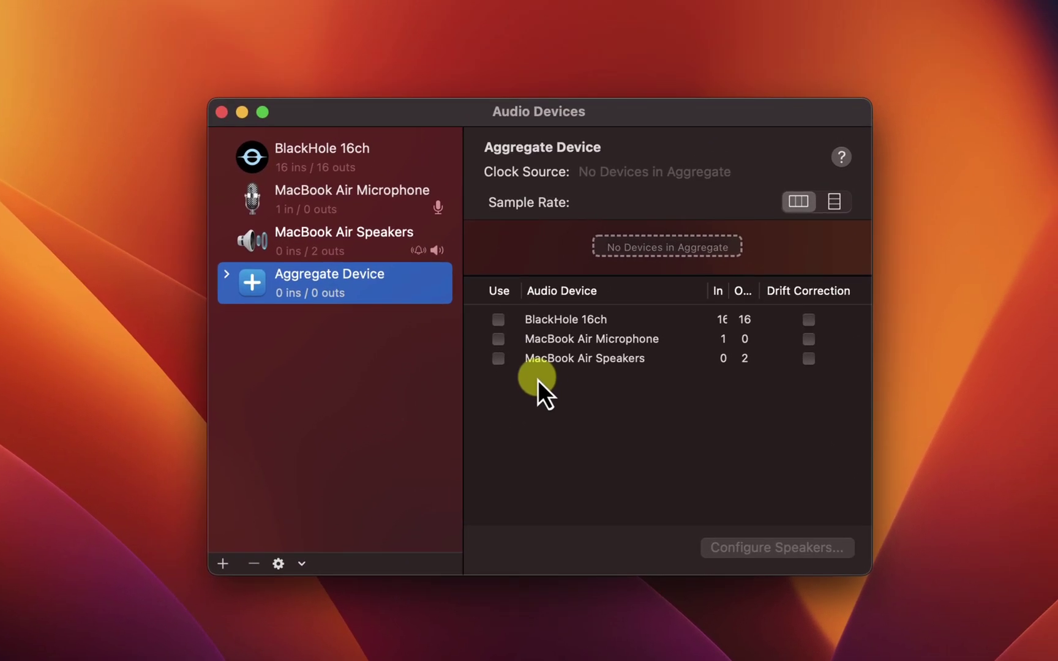
pyautogui.click(498, 321)
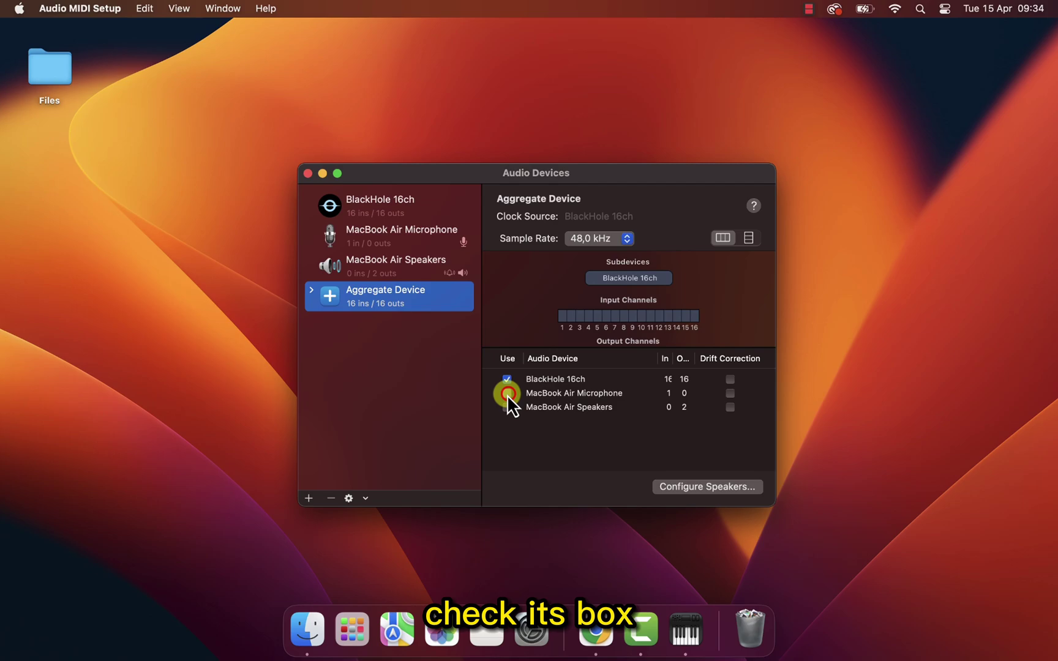
pyautogui.click(507, 394)
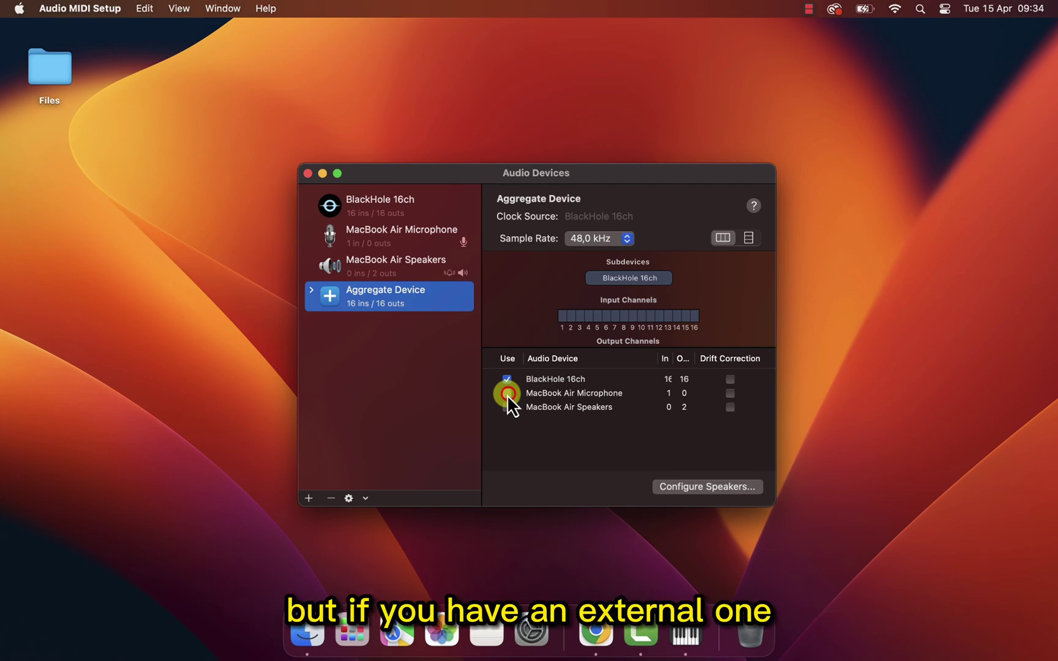
pyautogui.click(507, 394)
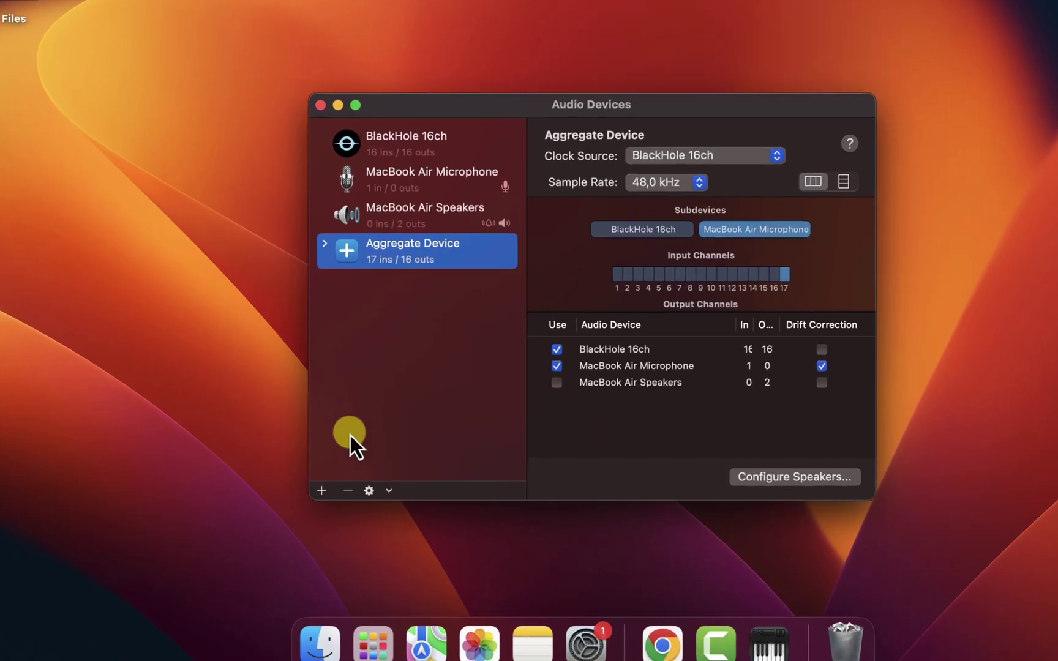
pyautogui.click(308, 498)
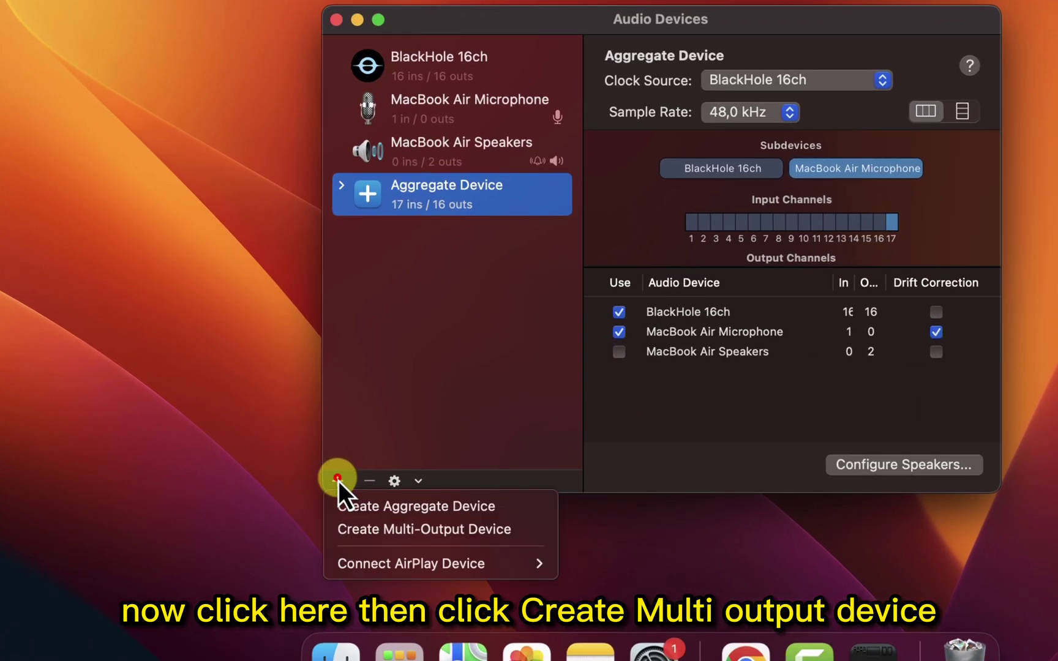
# Create a multi-output device with BlackHole 16ch and rename the aggregate 'Quick Time Input'.
pyautogui.click(476, 530)
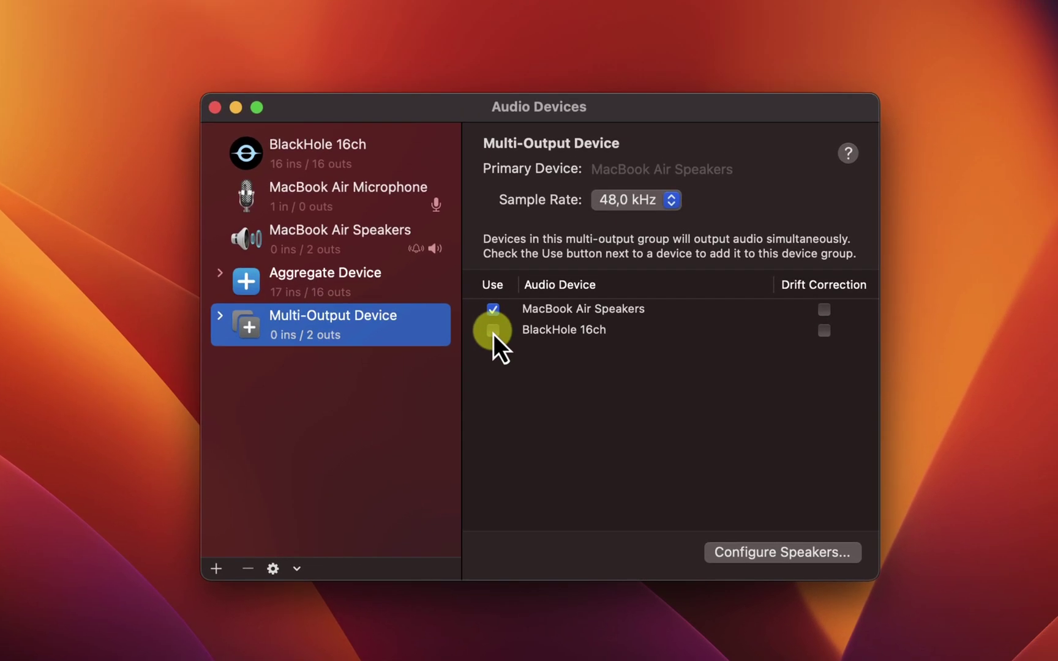
pyautogui.click(494, 331)
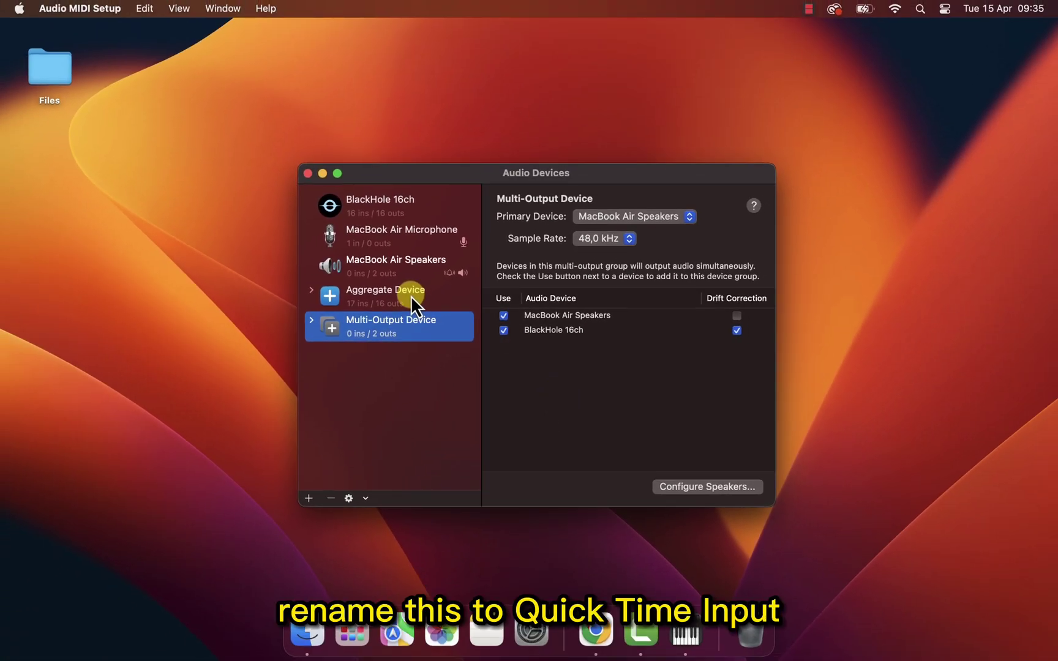
pyautogui.click(411, 296)
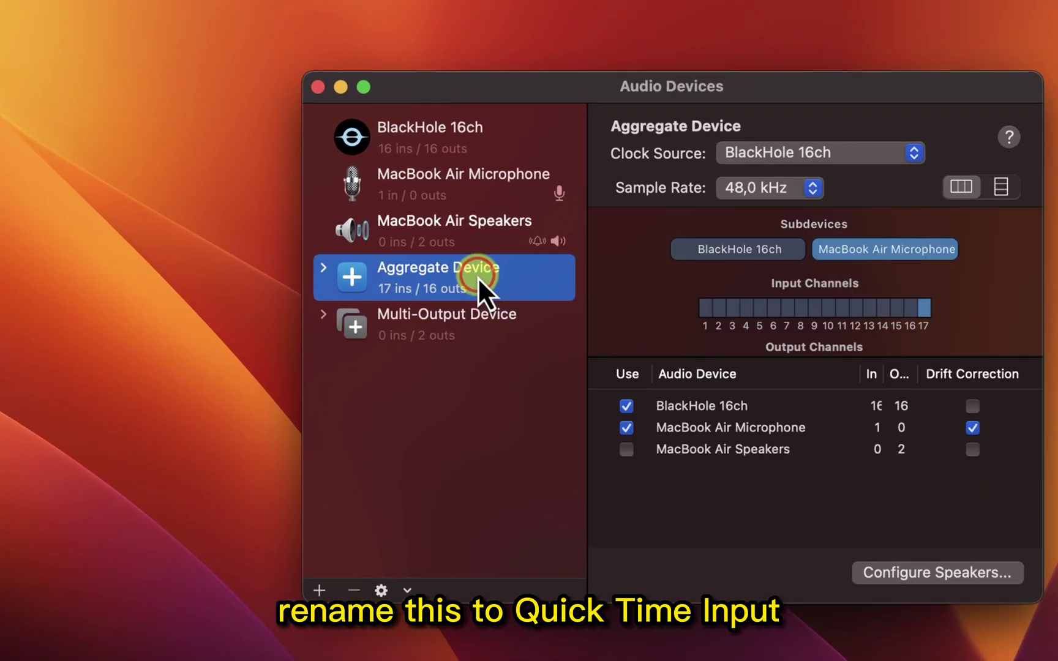
pyautogui.click(478, 277)
pyautogui.write('Quick Time Input')
pyautogui.press('Return')
# Rename the multi-output device 'Screen Recording Audio' and close the Audio Devices window.
pyautogui.click(451, 318)
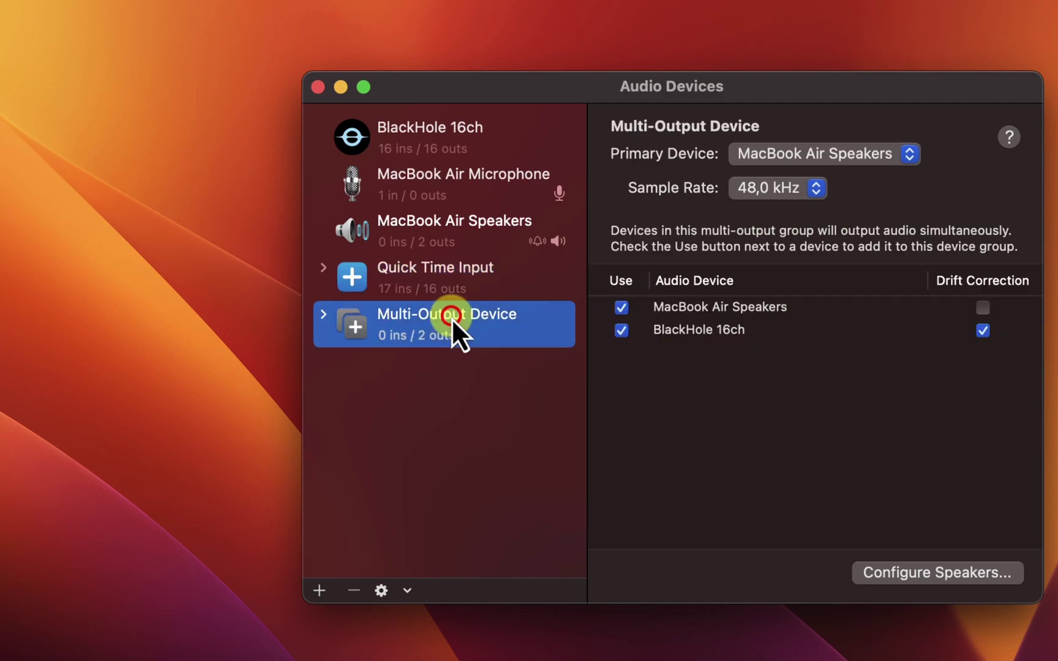
pyautogui.click(462, 317)
pyautogui.write('Screen Recording Audio')
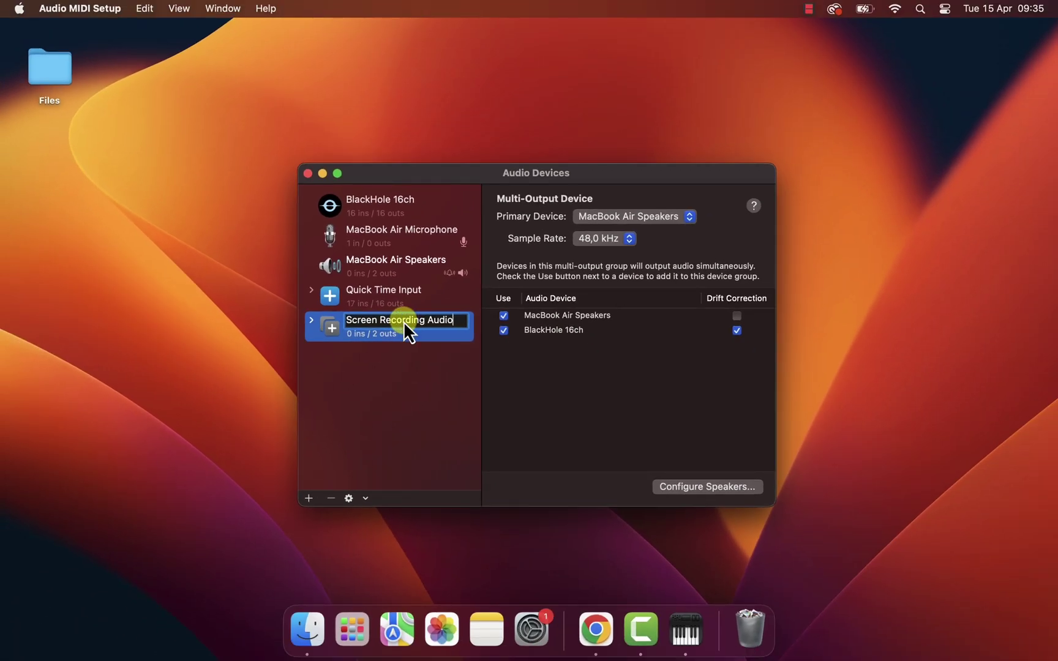
pyautogui.press('Return')
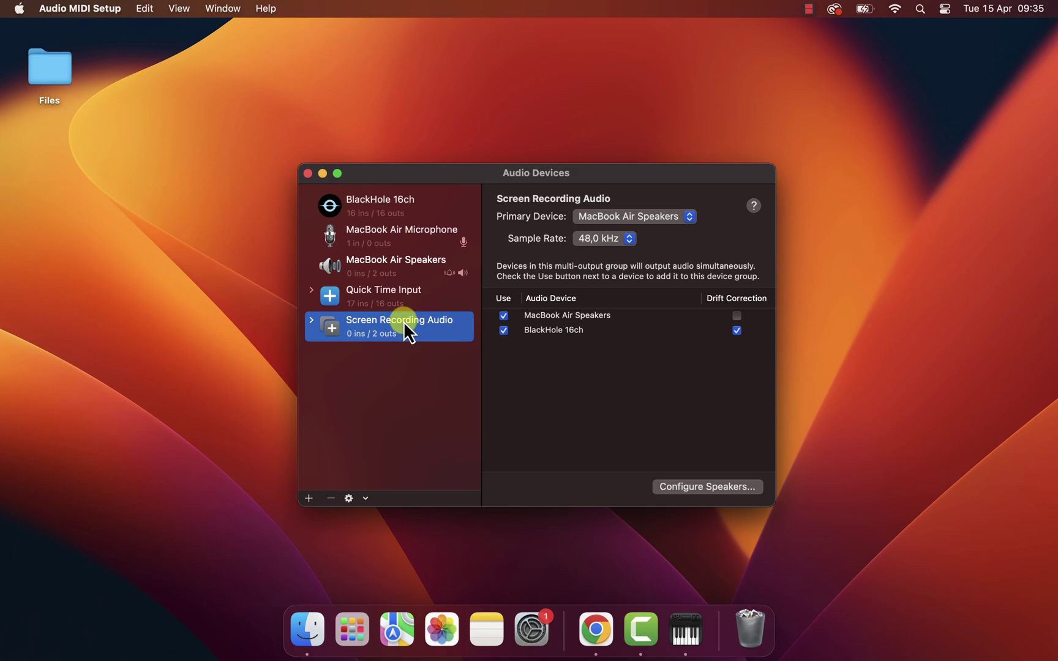
pyautogui.click(305, 174)
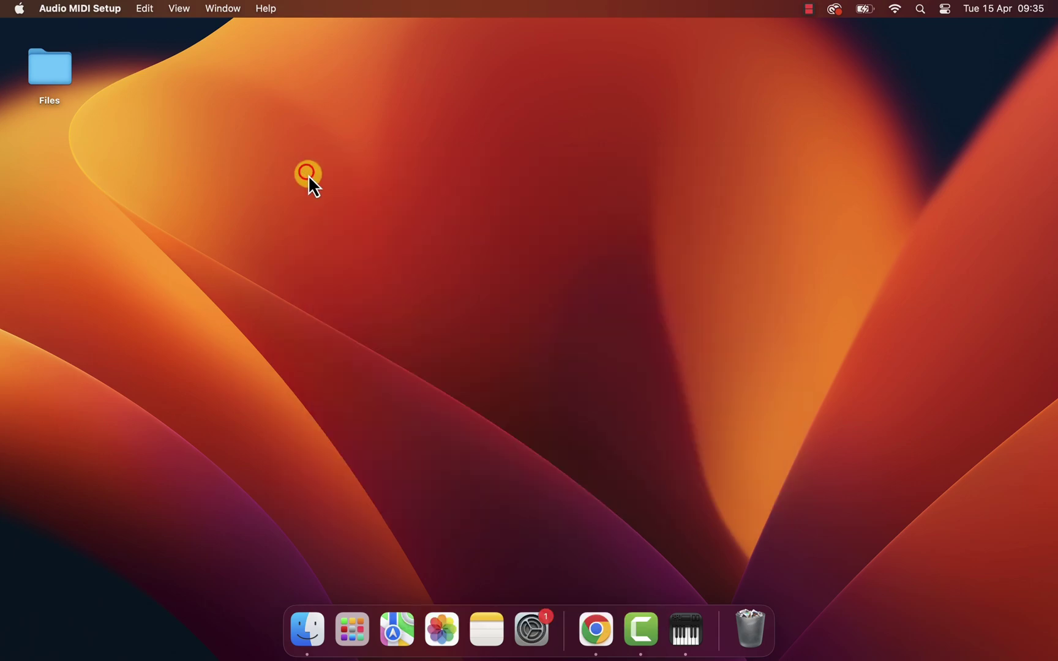
# Set the Sound output to Screen Recording Audio in System Settings, then close it.
pyautogui.click(922, 9)
pyautogui.write('system p')
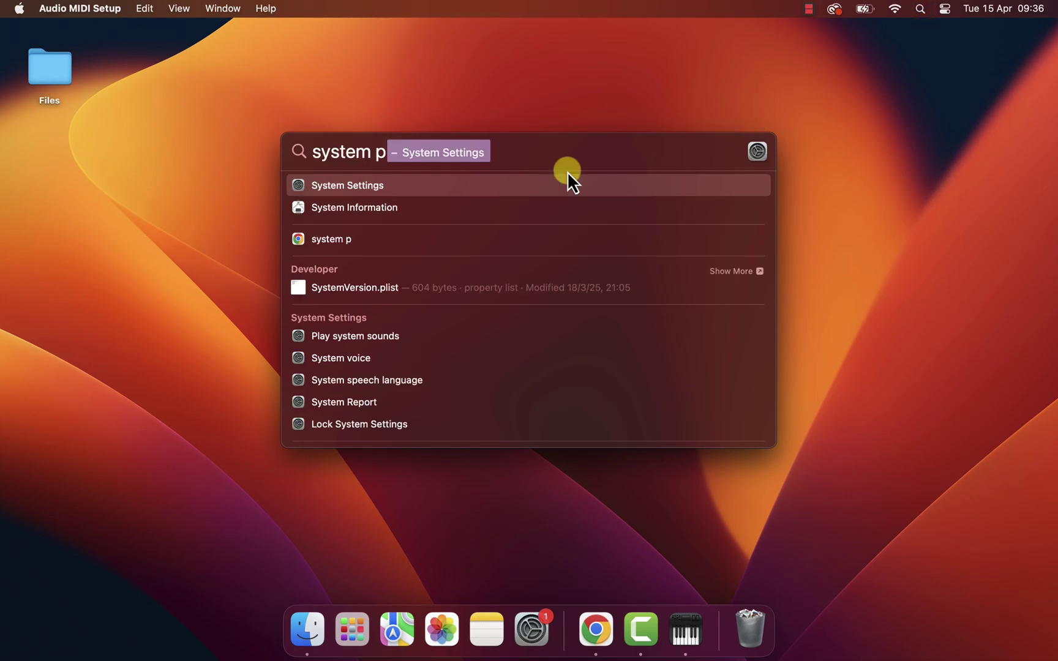
pyautogui.click(458, 187)
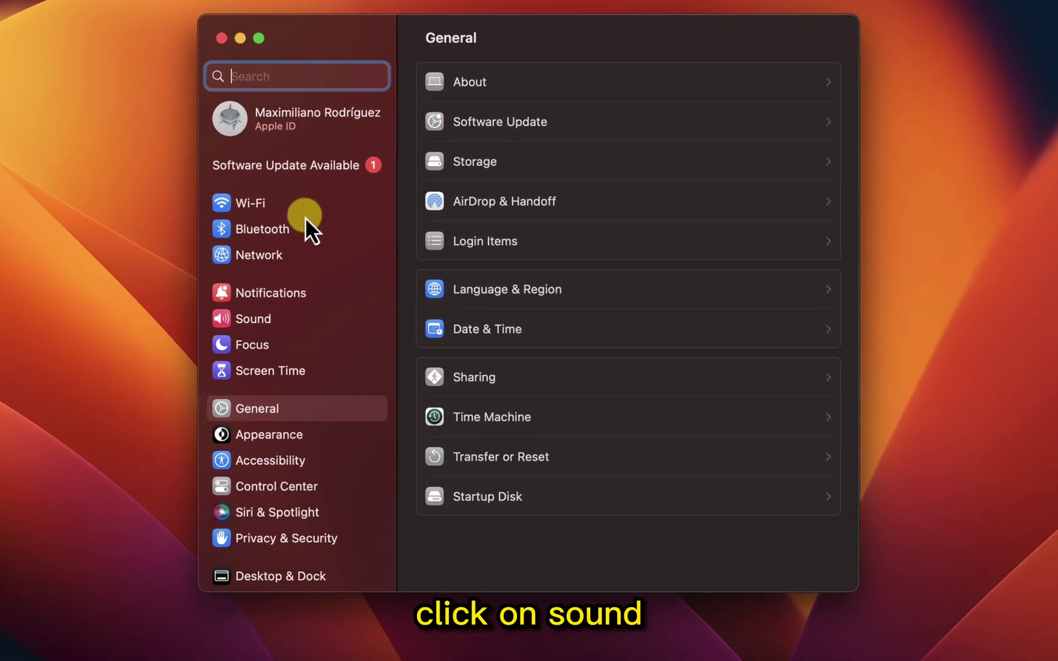
pyautogui.click(305, 322)
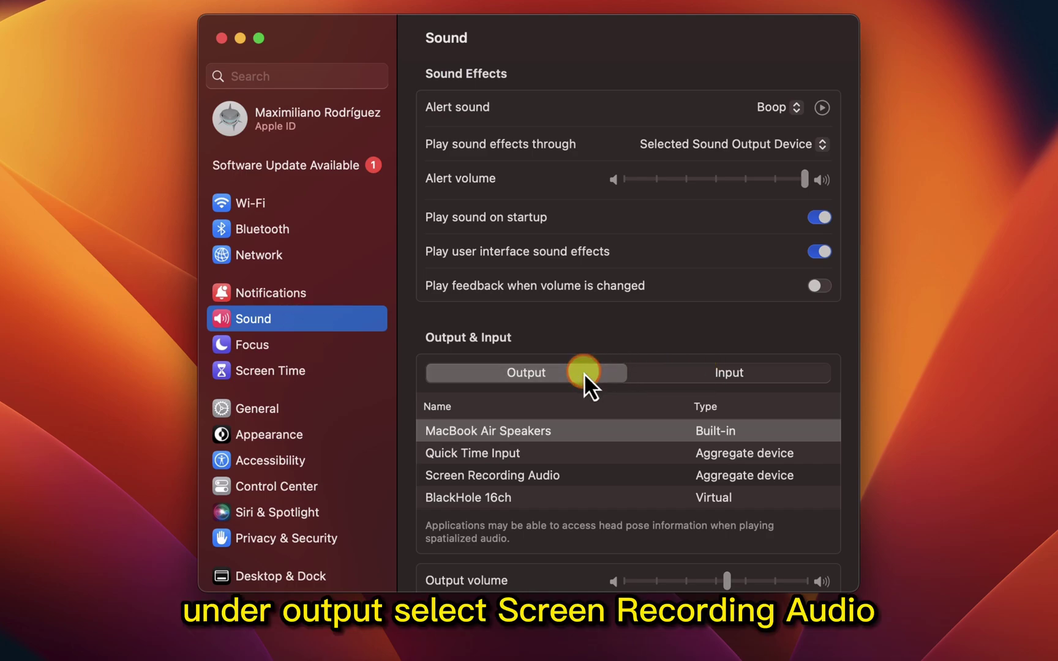
pyautogui.scroll(-2, 644, 435)
pyautogui.click(644, 431)
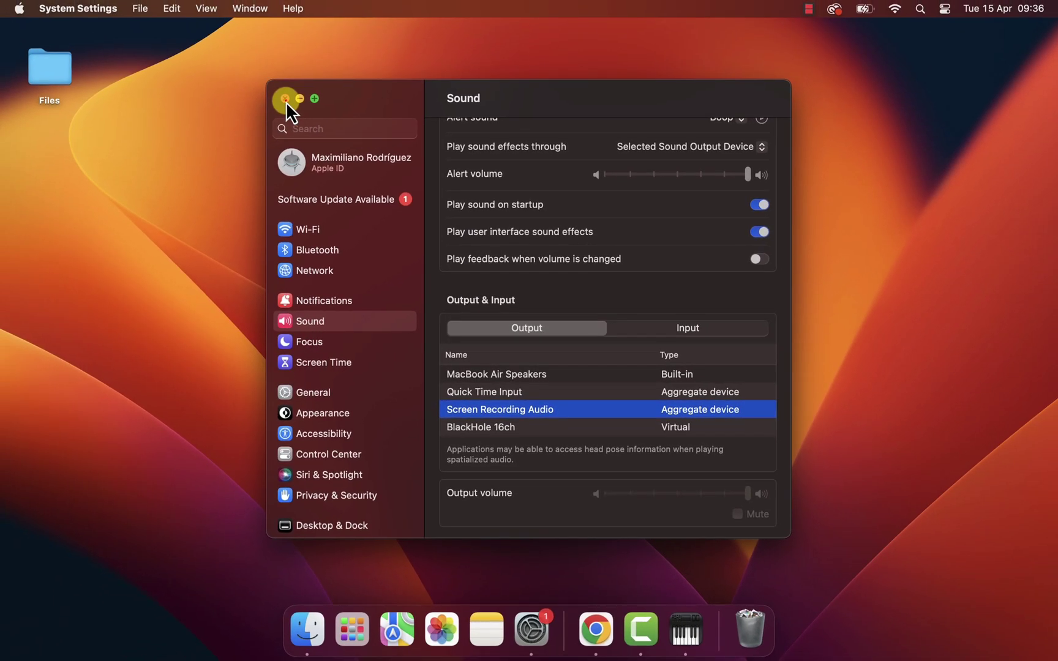
pyautogui.click(285, 100)
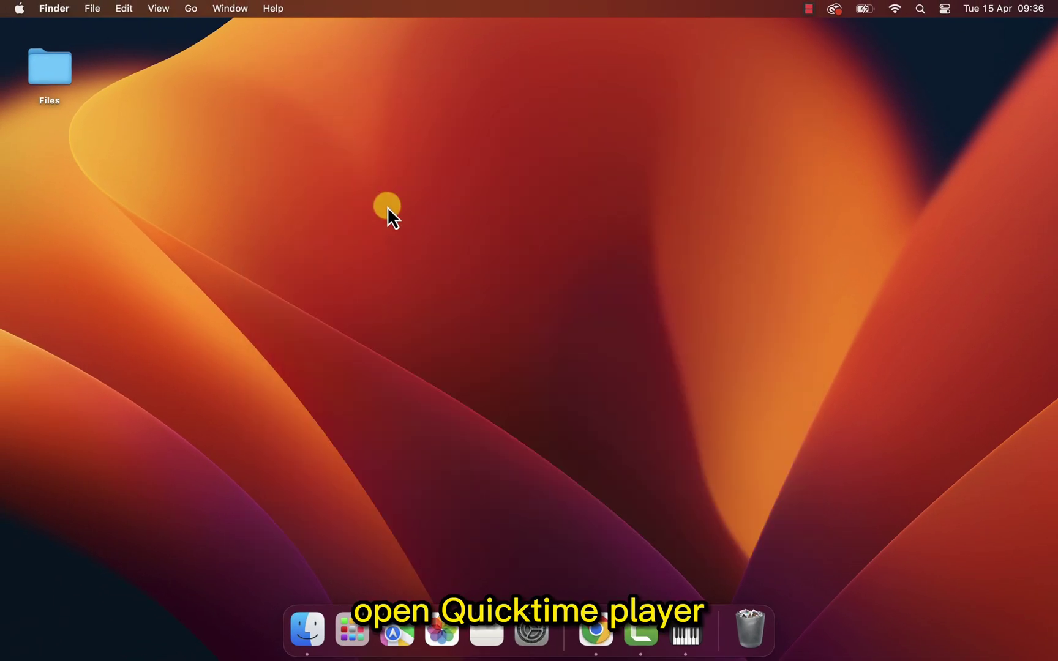
# Launch QuickTime Player from a Spotlight search for 'qui'.
pyautogui.click(920, 8)
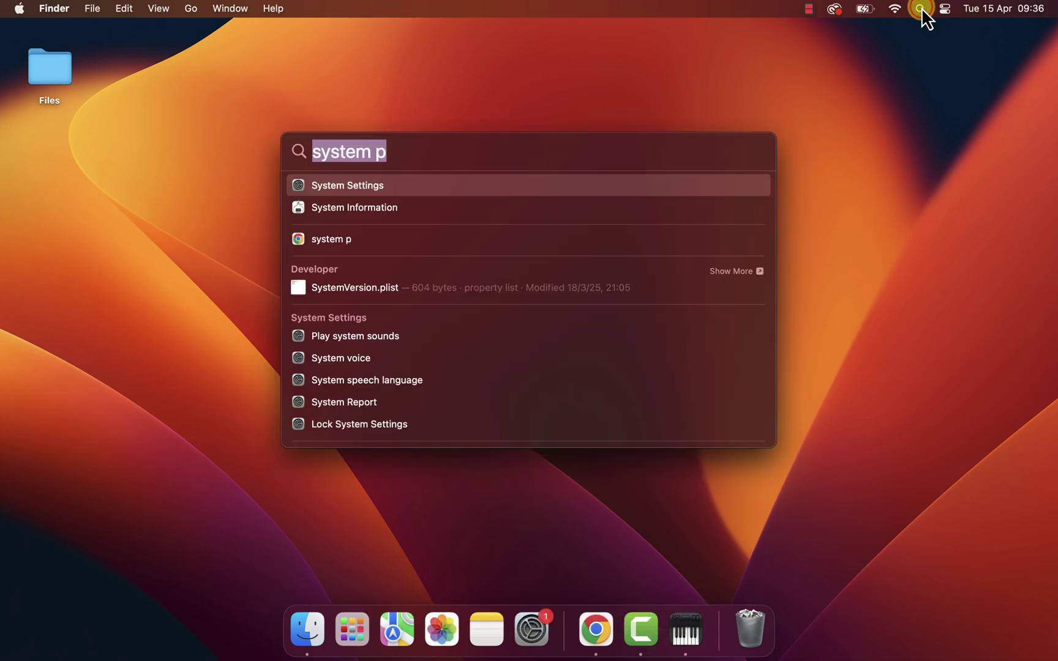
pyautogui.write('qui')
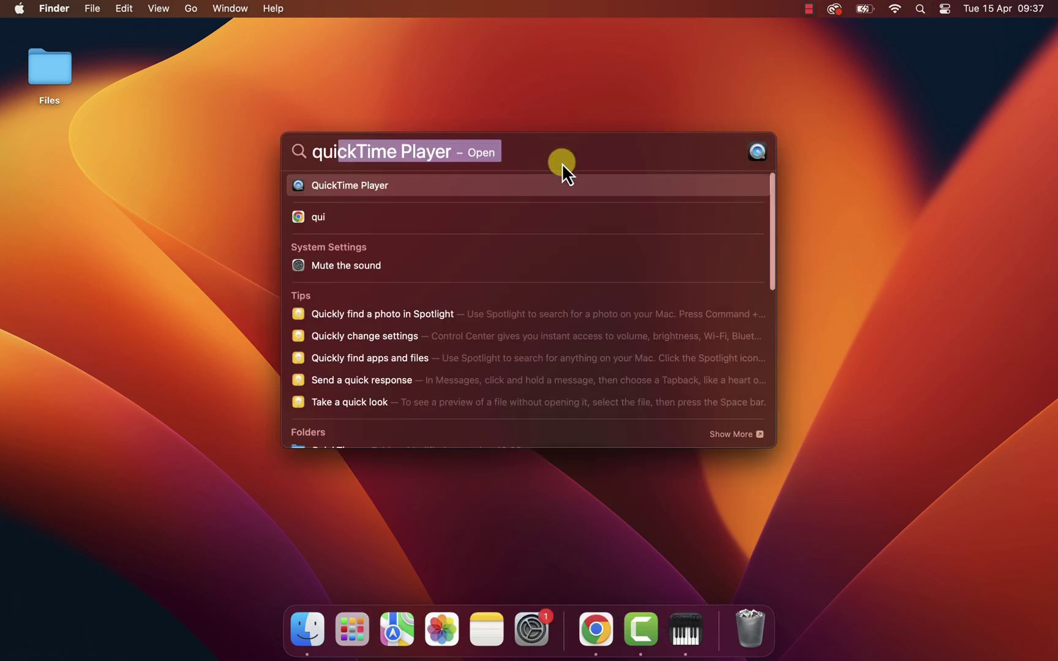
pyautogui.click(502, 187)
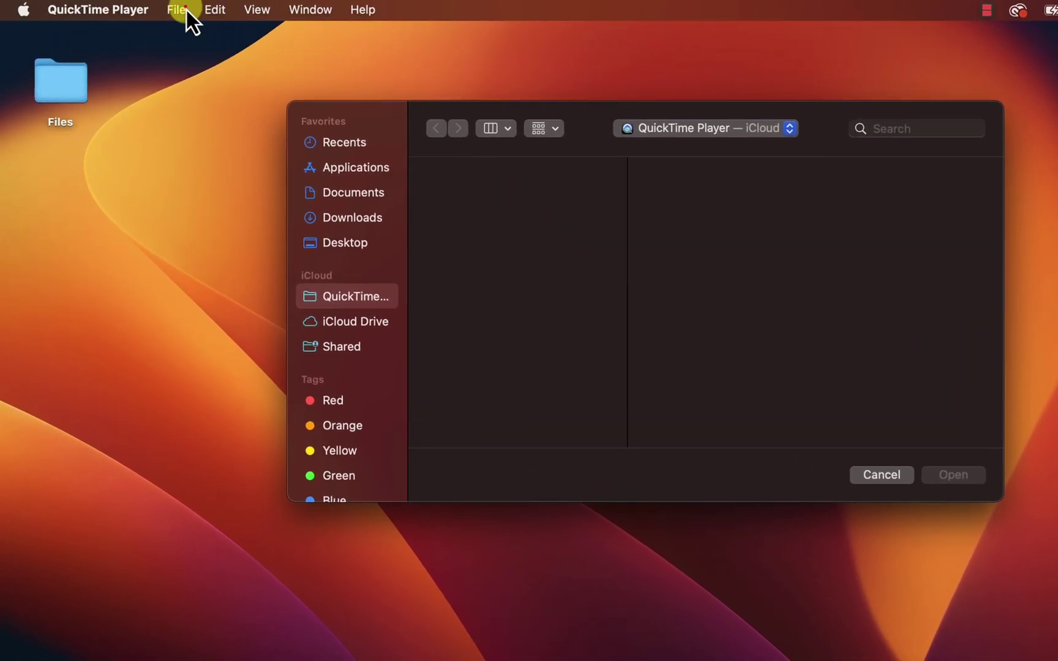
# Start a new screen recording with Quick Time Input as the microphone.
pyautogui.click(156, 8)
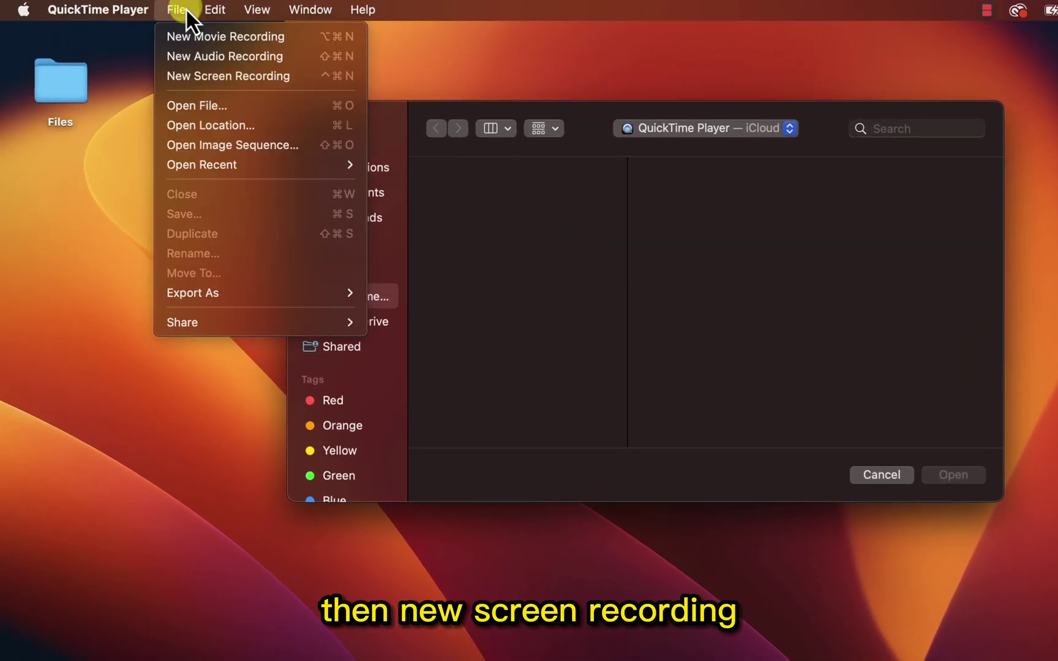
pyautogui.click(280, 77)
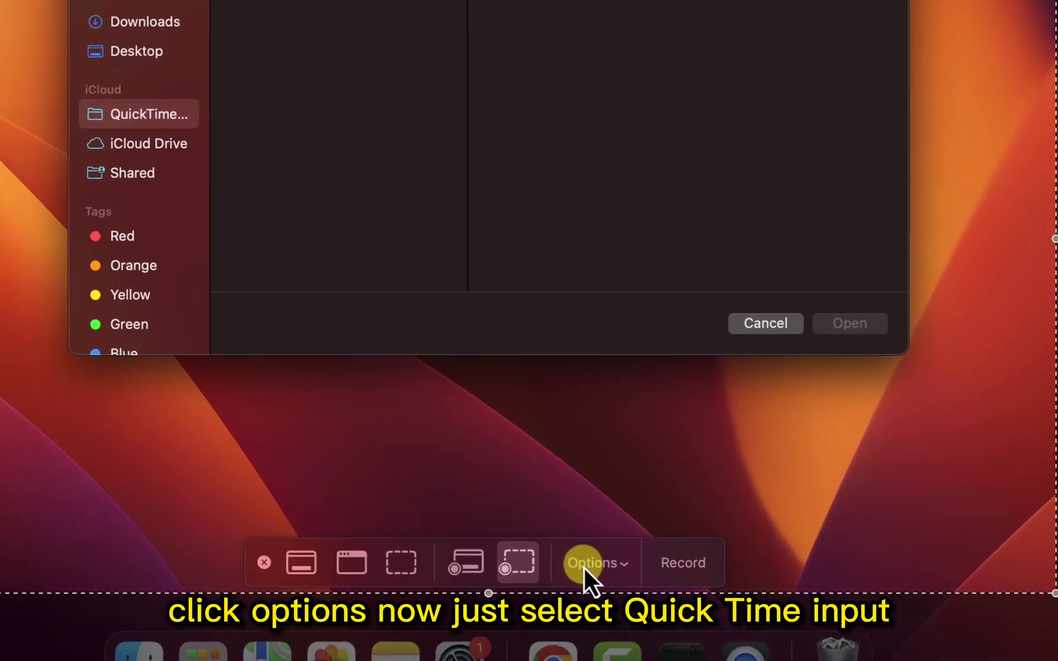
pyautogui.click(583, 569)
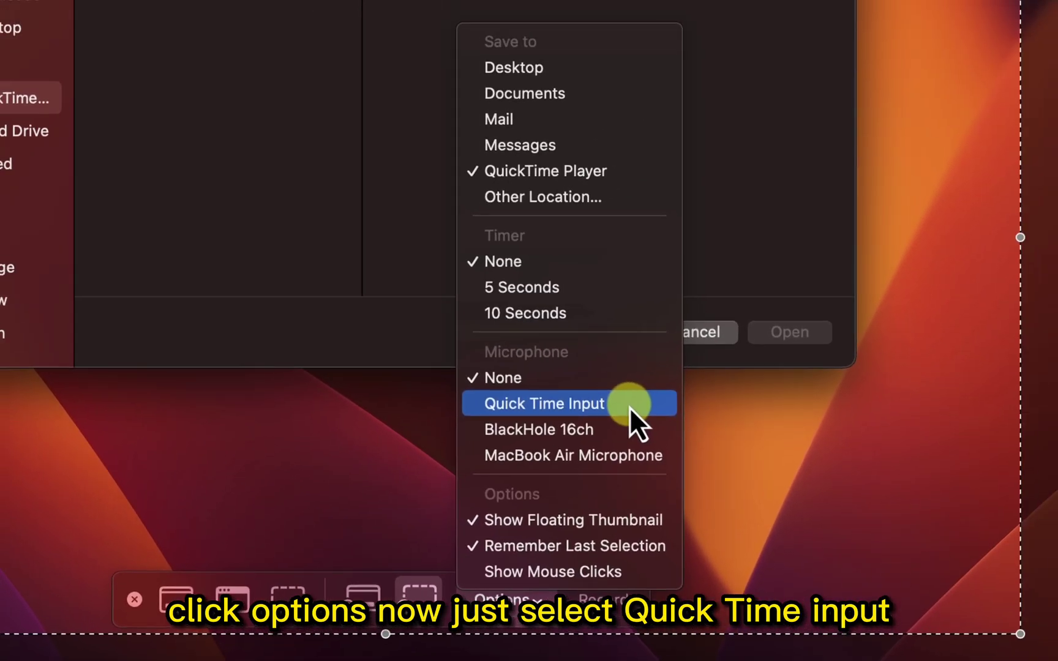
pyautogui.click(630, 407)
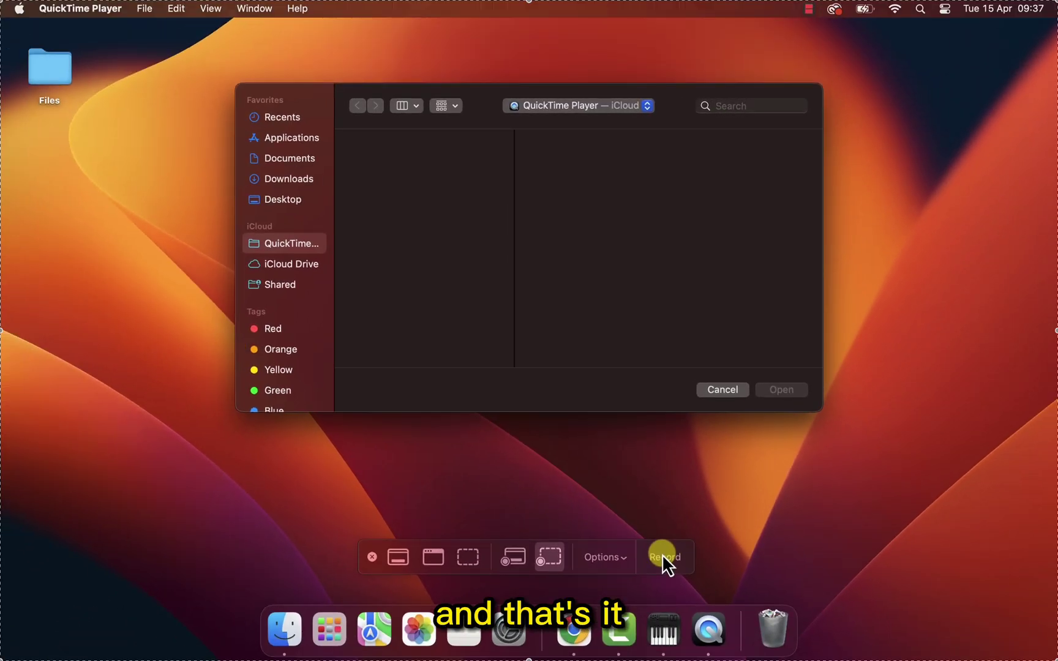
pyautogui.click(662, 554)
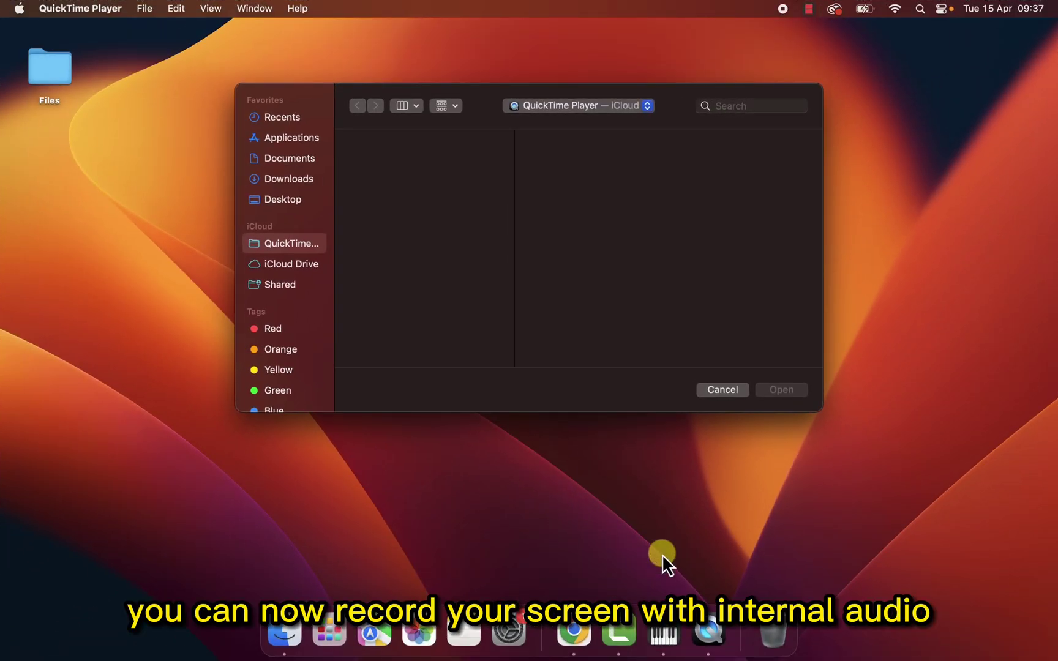